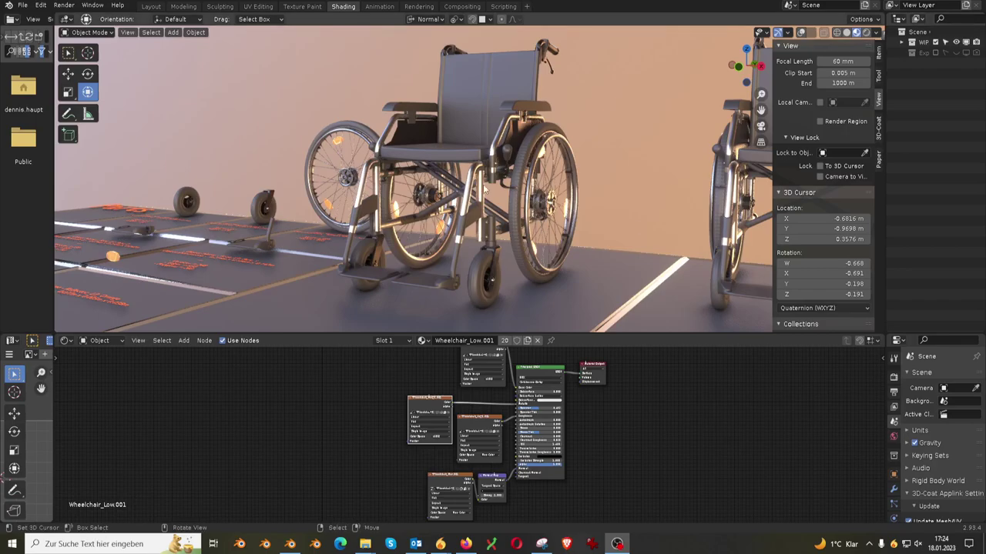
# Orbit and zoom in from the wheelchairs to a close view of the rear wheel hub
pyautogui.moveTo(377, 147)
pyautogui.mouseDown(button='middle')
pyautogui.moveTo(821, 152)
pyautogui.moveTo(670, 207)
pyautogui.moveTo(555, 168)
pyautogui.moveTo(475, 203)
pyautogui.moveTo(518, 142)
pyautogui.moveTo(289, 134)
pyautogui.moveTo(556, 227)
pyautogui.moveTo(499, 457)
pyautogui.mouseUp(button='middle')
pyautogui.scroll(3, 339, 147)
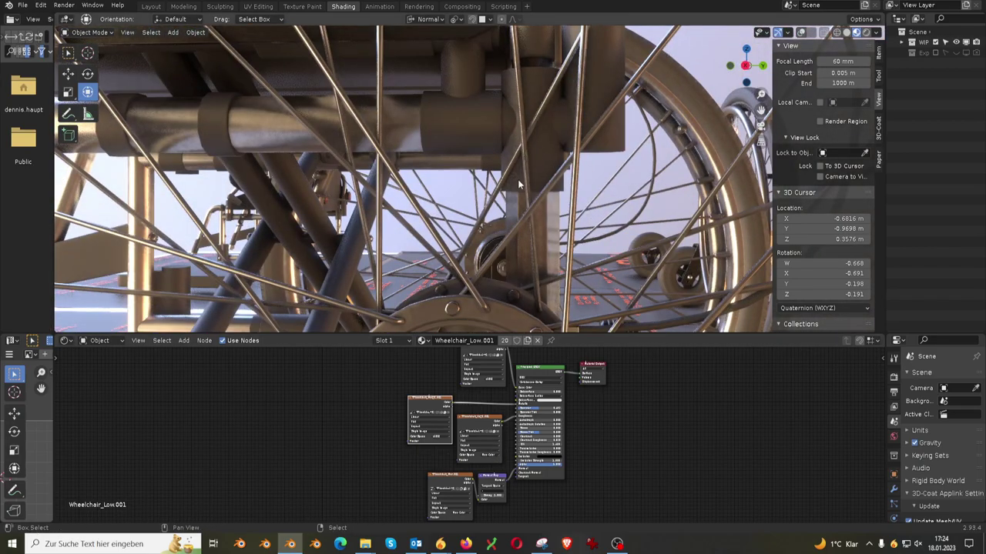
pyautogui.moveTo(517, 179)
pyautogui.mouseDown(button='middle')
pyautogui.moveTo(513, 205)
pyautogui.moveTo(569, 130)
pyautogui.moveTo(689, 130)
pyautogui.moveTo(450, 170)
pyautogui.moveTo(578, 185)
pyautogui.mouseUp(button='middle')
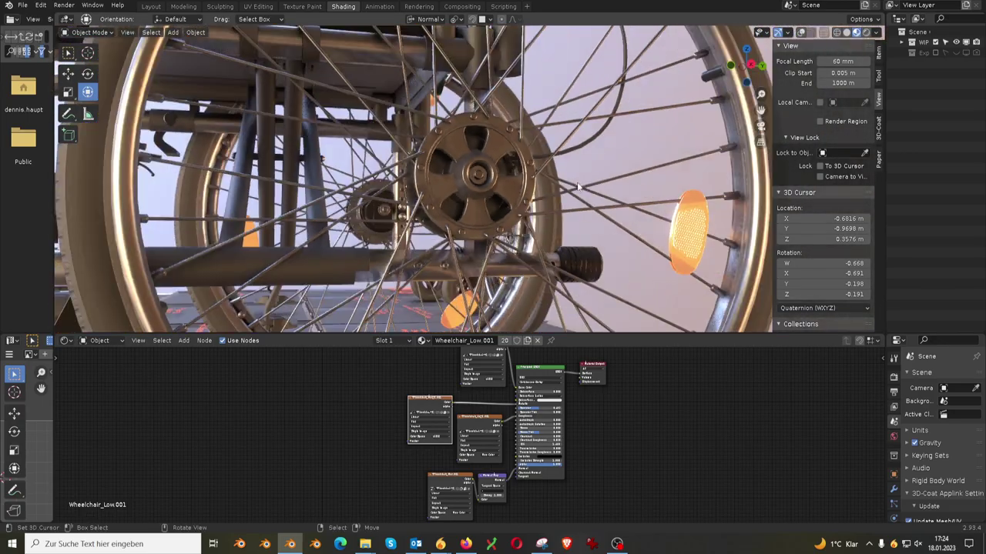
# Maximize the 3D viewport with Ctrl+Space and orbit back out over several wheelchairs
pyautogui.hotkey('ctrl', 'space')
pyautogui.scroll(-5, 497, 207)
pyautogui.moveTo(498, 207)
pyautogui.mouseDown(button='middle')
pyautogui.moveTo(550, 245)
pyautogui.moveTo(520, 233)
pyautogui.moveTo(615, 236)
pyautogui.mouseUp(button='middle')
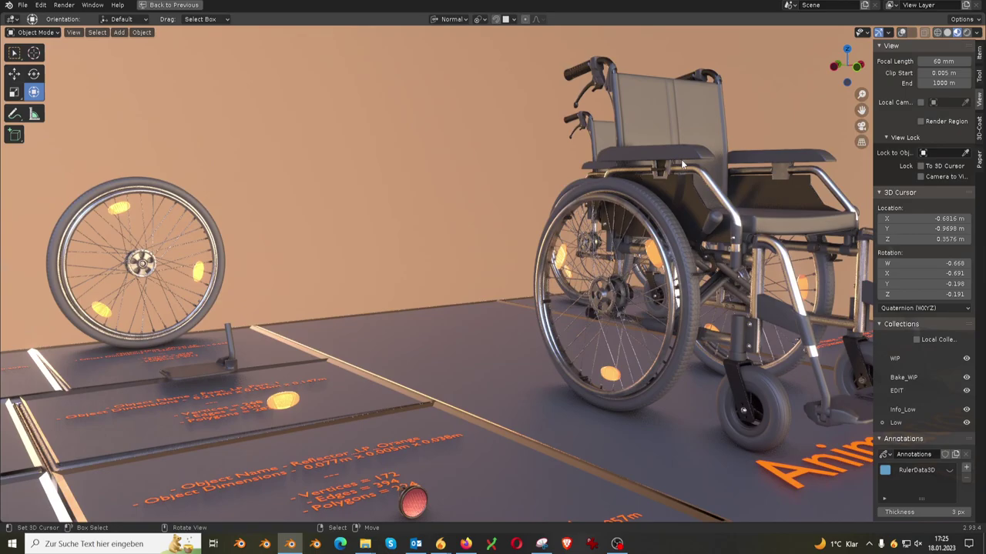
# Swing the view toward the wheelchair seat and stop the animation playback
pyautogui.scroll(-3, 681, 163)
pyautogui.moveTo(681, 164)
pyautogui.mouseDown(button='middle')
pyautogui.moveTo(692, 159)
pyautogui.moveTo(473, 201)
pyautogui.mouseUp(button='middle')
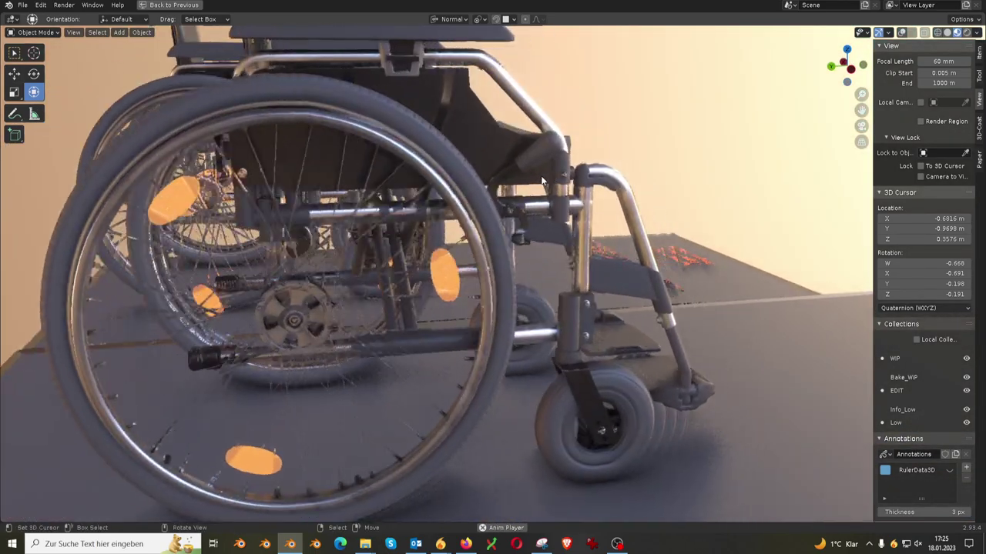
pyautogui.press('space')
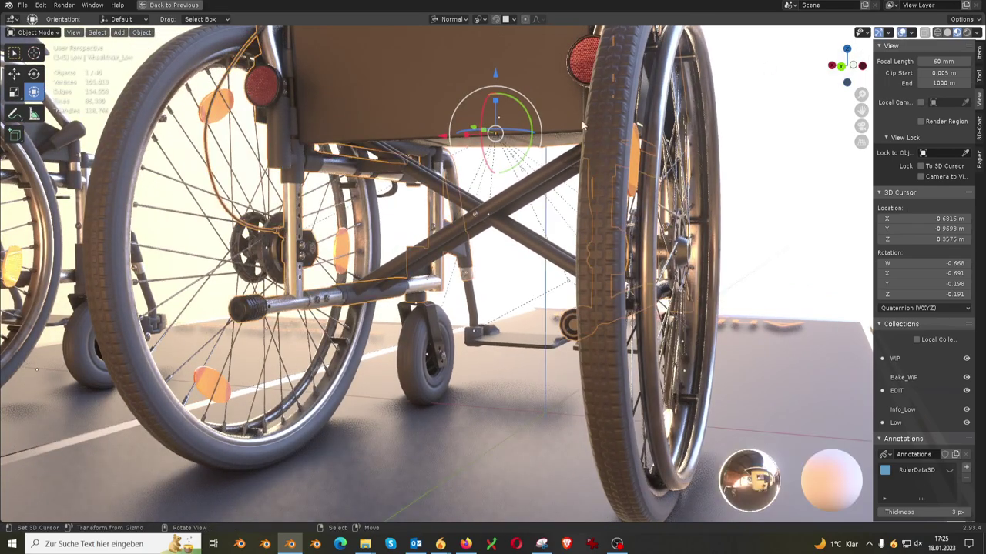
# Select the large wheel Wheel_LP, frame it, and orbit around its hub
pyautogui.scroll(-4, 583, 123)
pyautogui.click(832, 268)
pyautogui.press('KP_Decimal')
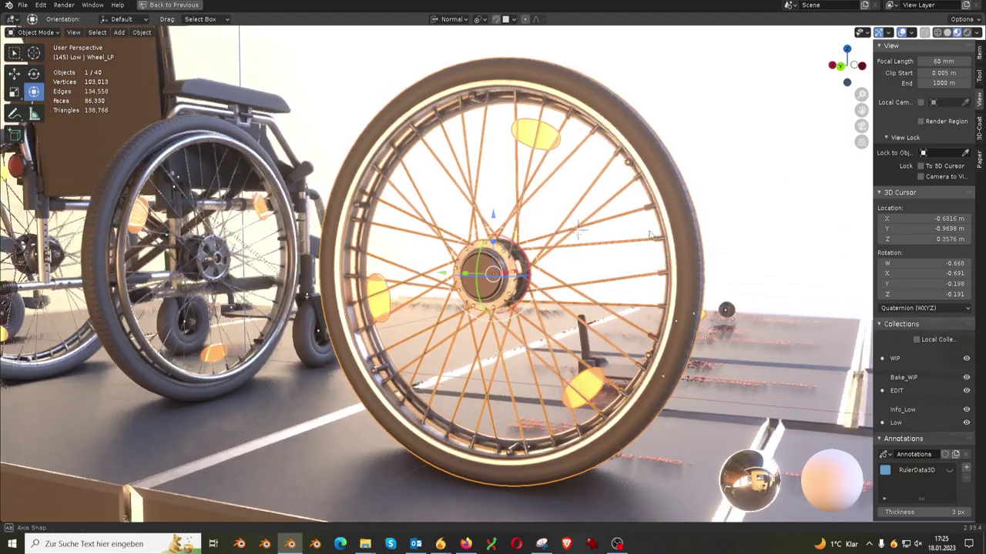
pyautogui.scroll(6, 542, 262)
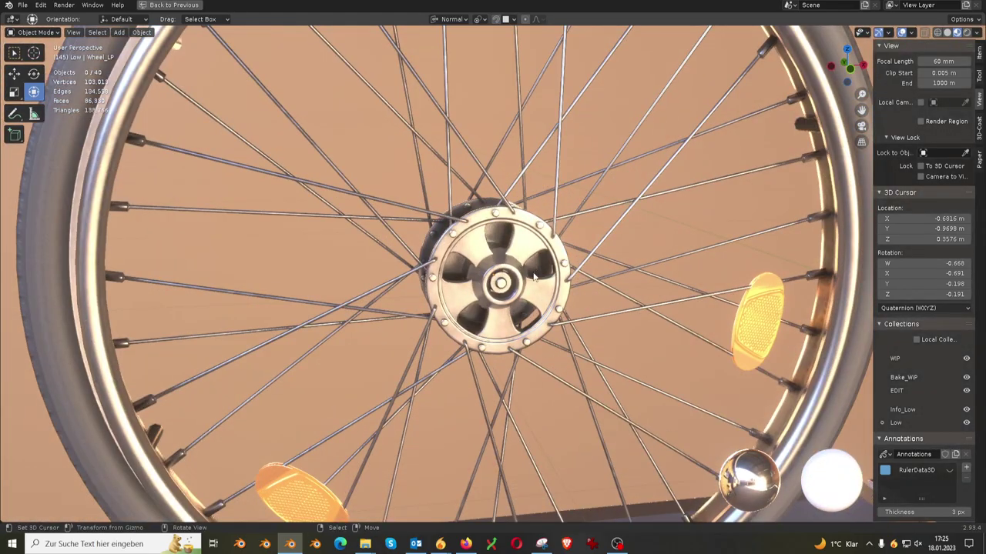
pyautogui.moveTo(542, 261)
pyautogui.mouseDown(button='middle')
pyautogui.moveTo(541, 352)
pyautogui.moveTo(585, 120)
pyautogui.moveTo(465, 179)
pyautogui.moveTo(511, 169)
pyautogui.moveTo(549, 204)
pyautogui.moveTo(161, 259)
pyautogui.moveTo(578, 270)
pyautogui.mouseUp(button='middle')
# Select the foot-rest part Foot_LP_Part_1 and orbit closely around it
pyautogui.scroll(-10, 248, 266)
pyautogui.scroll(3, 542, 355)
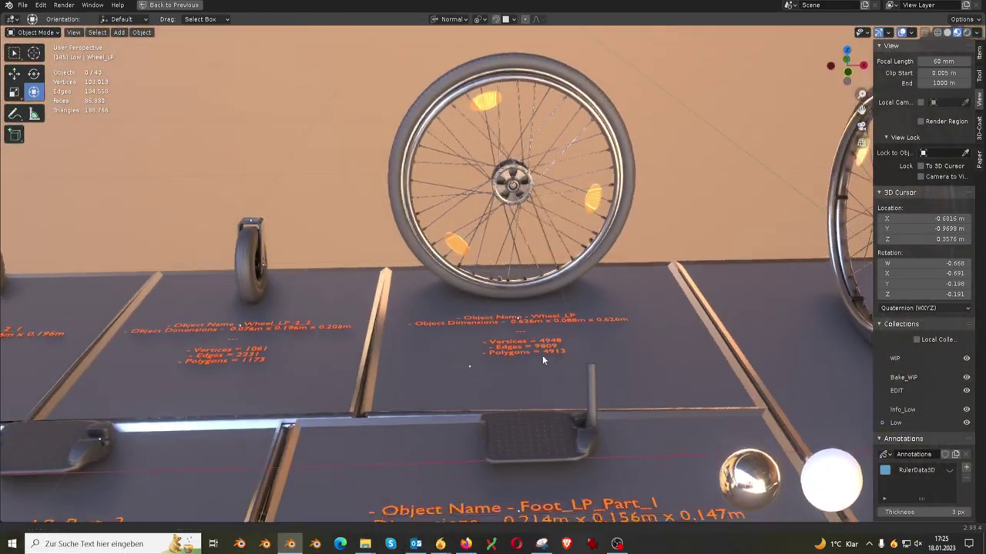
pyautogui.scroll(2, 541, 352)
pyautogui.click(539, 350)
pyautogui.scroll(3, 539, 350)
pyautogui.moveTo(539, 350)
pyautogui.mouseDown(button='middle')
pyautogui.moveTo(551, 333)
pyautogui.moveTo(540, 244)
pyautogui.moveTo(771, 244)
pyautogui.mouseUp(button='middle')
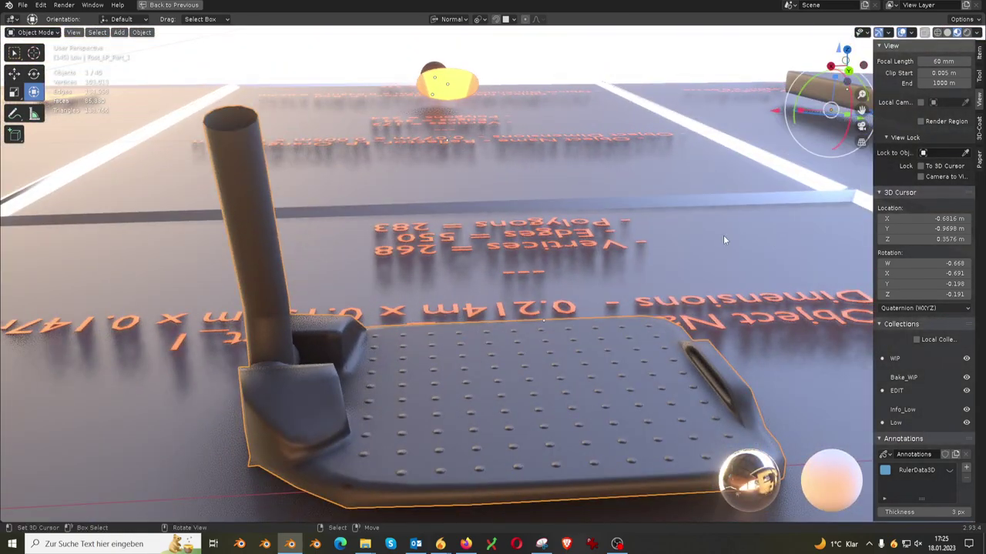
pyautogui.scroll(3, 471, 251)
# Inspect the foot-rest mesh in Edit Mode with face selection, then return to Object Mode
pyautogui.press('Tab')
pyautogui.scroll(3, 318, 237)
pyautogui.moveTo(318, 238); pyautogui.dragTo(546, 255, button='middle')
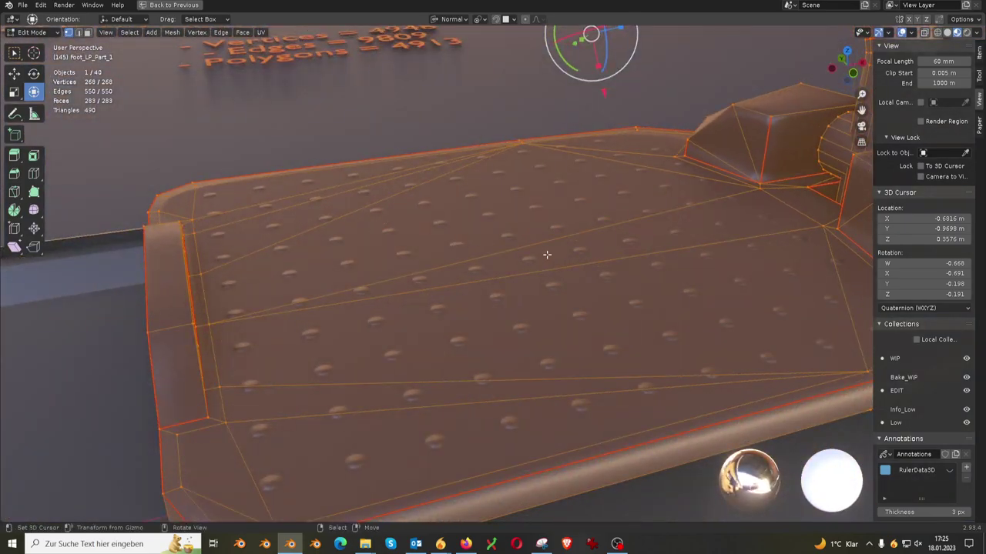
pyautogui.scroll(-5, 556, 231)
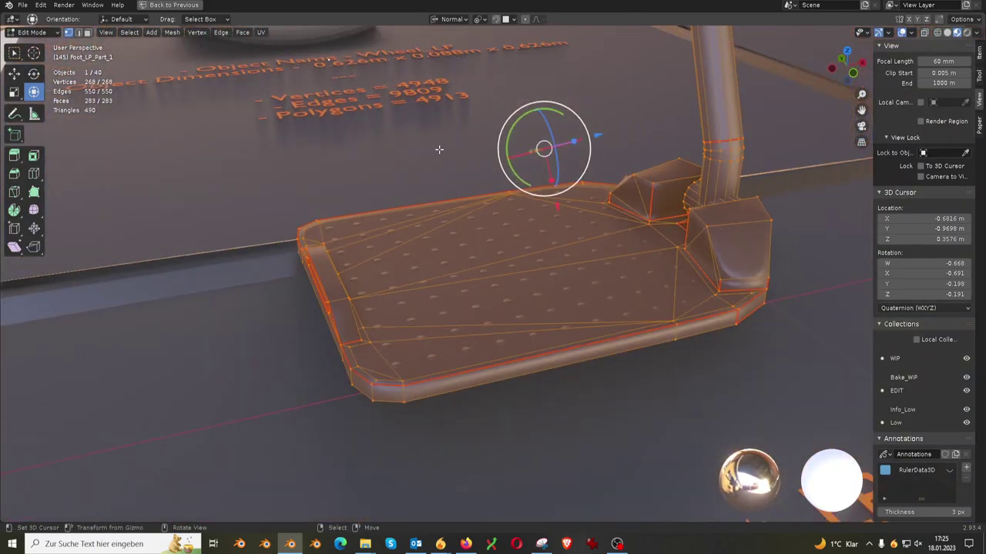
pyautogui.click(87, 32)
pyautogui.click(496, 237)
pyautogui.press('Escape')
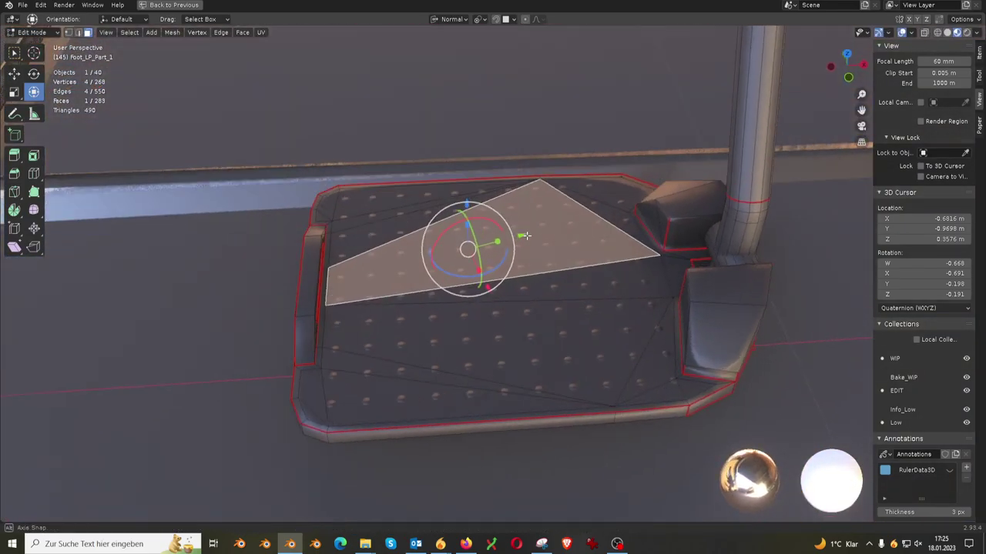
pyautogui.press('Tab')
# Frame the caster wheel, review its wireframe in Edit Mode, and orbit to a lower frontal view
pyautogui.scroll(-5, 526, 250)
pyautogui.scroll(-2, 518, 285)
pyautogui.scroll(2, 517, 285)
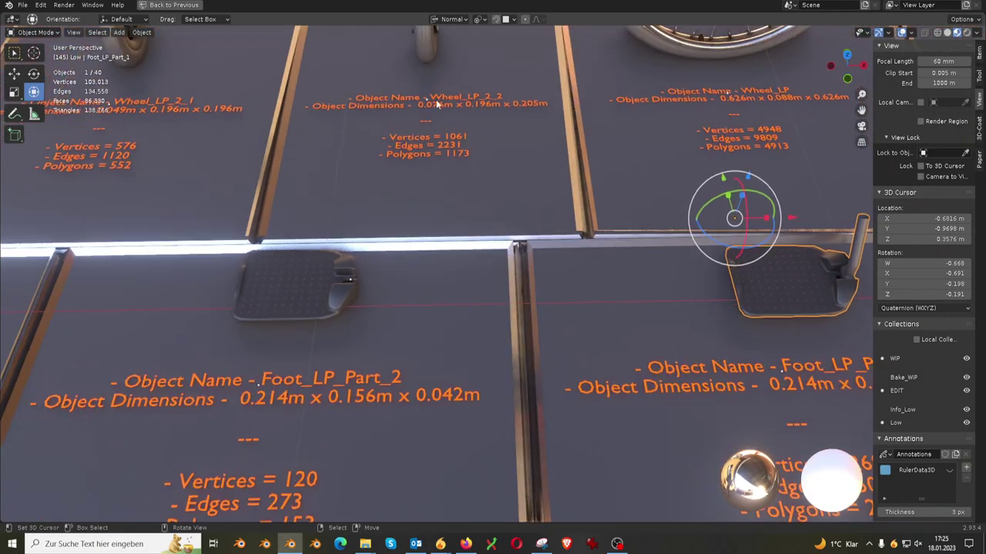
pyautogui.press('KP_Decimal')
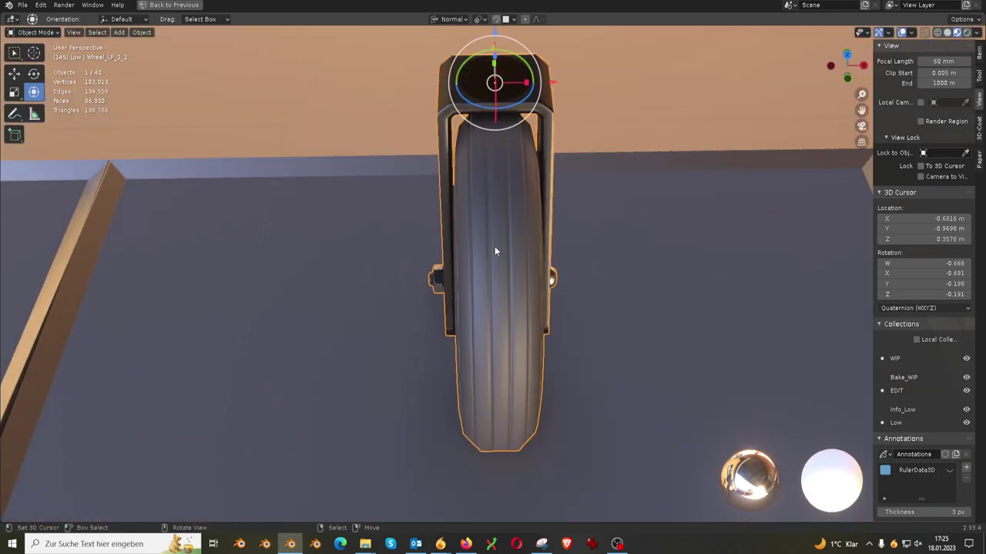
pyautogui.moveTo(494, 246)
pyautogui.mouseDown(button='middle')
pyautogui.moveTo(627, 252)
pyautogui.moveTo(580, 226)
pyautogui.moveTo(522, 220)
pyautogui.moveTo(607, 240)
pyautogui.moveTo(638, 261)
pyautogui.moveTo(539, 266)
pyautogui.mouseUp(button='middle')
pyautogui.press('Tab')
pyautogui.press('Tab')
pyautogui.press('Tab')
pyautogui.moveTo(286, 163)
pyautogui.mouseDown(button='middle')
pyautogui.moveTo(295, 165)
pyautogui.moveTo(242, 59)
pyautogui.moveTo(432, 231)
pyautogui.moveTo(516, 280)
pyautogui.moveTo(422, 85)
pyautogui.mouseUp(button='middle')
pyautogui.press('Tab')
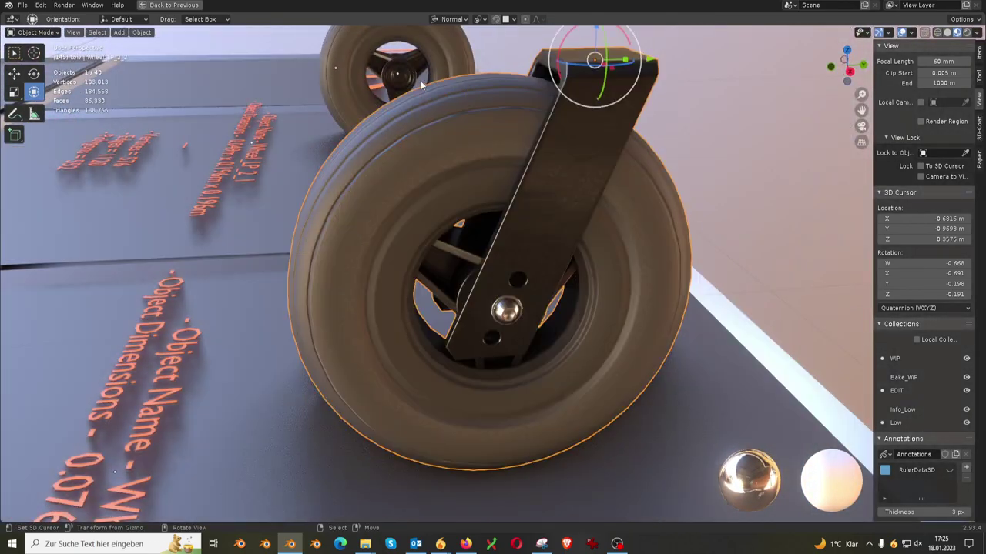
pyautogui.press('KP_Decimal')
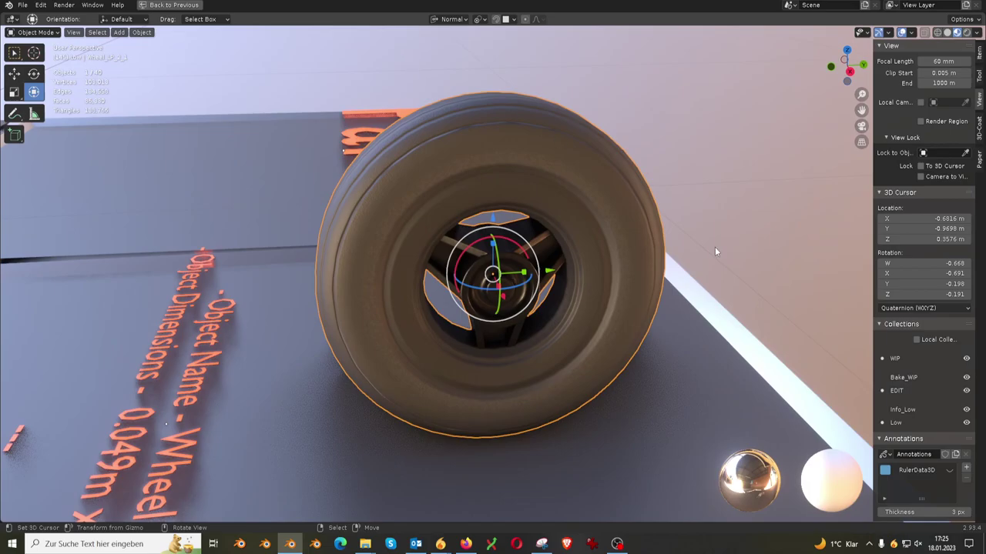
pyautogui.moveTo(716, 251)
pyautogui.mouseDown(button='middle')
pyautogui.moveTo(708, 187)
pyautogui.moveTo(767, 187)
pyautogui.moveTo(534, 255)
pyautogui.moveTo(604, 253)
pyautogui.moveTo(499, 248)
pyautogui.mouseUp(button='middle')
pyautogui.scroll(-5, 534, 255)
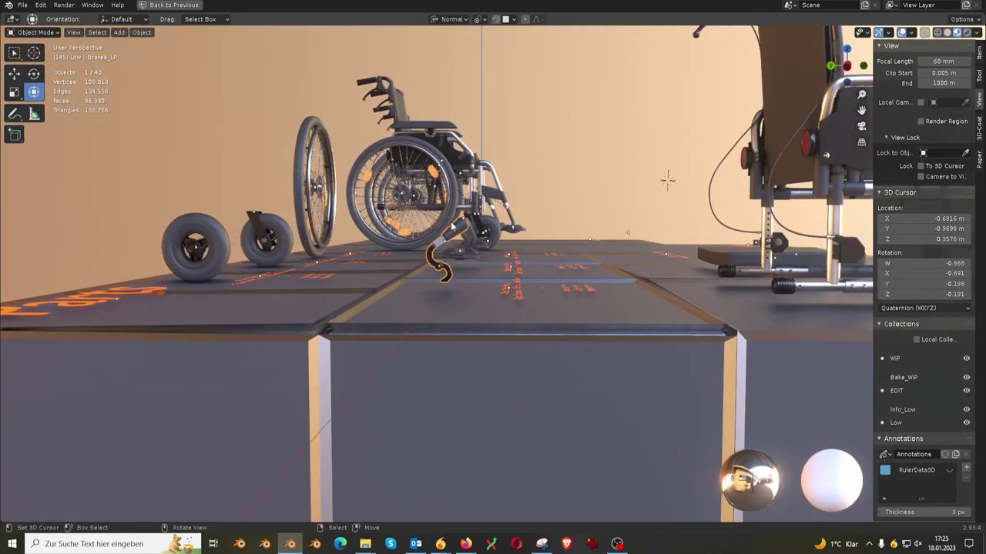
# Frame the brake lever, show its mesh wireframe in Edit Mode, then return to Object Mode
pyautogui.press('KP_Decimal')
pyautogui.moveTo(450, 221)
pyautogui.mouseDown(button='middle')
pyautogui.moveTo(310, 219)
pyautogui.moveTo(268, 237)
pyautogui.moveTo(457, 243)
pyautogui.moveTo(516, 229)
pyautogui.moveTo(527, 73)
pyautogui.mouseUp(button='middle')
pyautogui.press('Tab')
pyautogui.scroll(3, 458, 243)
pyautogui.scroll(2, 458, 242)
pyautogui.press('Tab')
# Frame the seat part and handle grip, orbit around the grip, and return to Object Mode
pyautogui.press('KP_Decimal')
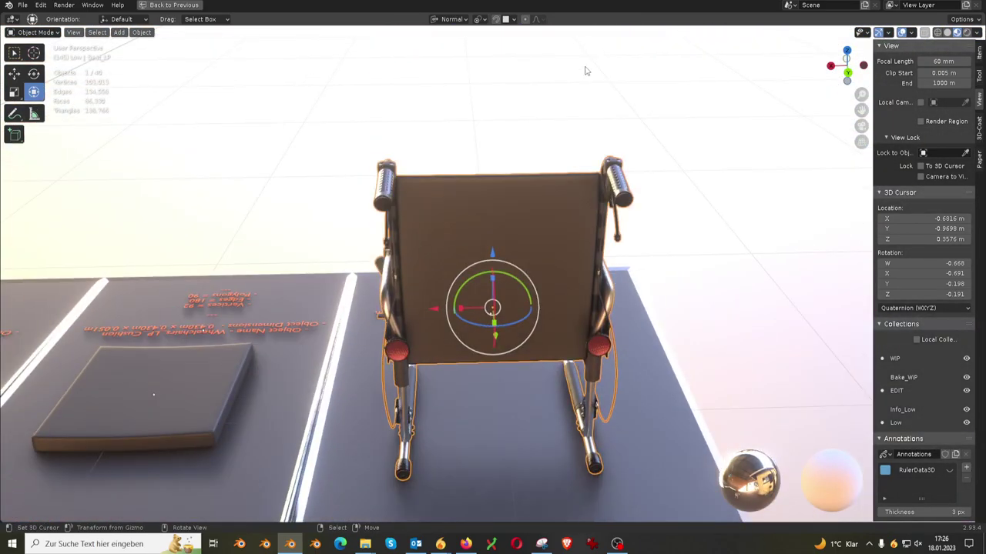
pyautogui.moveTo(788, 257)
pyautogui.mouseDown(button='middle')
pyautogui.moveTo(496, 227)
pyautogui.moveTo(278, 118)
pyautogui.mouseUp(button='middle')
pyautogui.scroll(5, 635, 234)
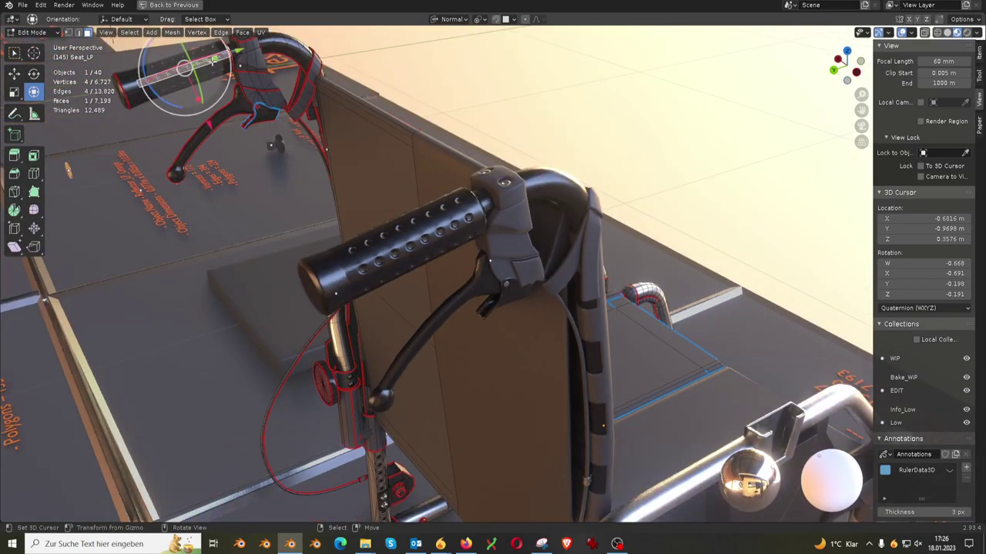
pyautogui.press('KP_Decimal')
pyautogui.moveTo(614, 265); pyautogui.dragTo(591, 255, button='middle')
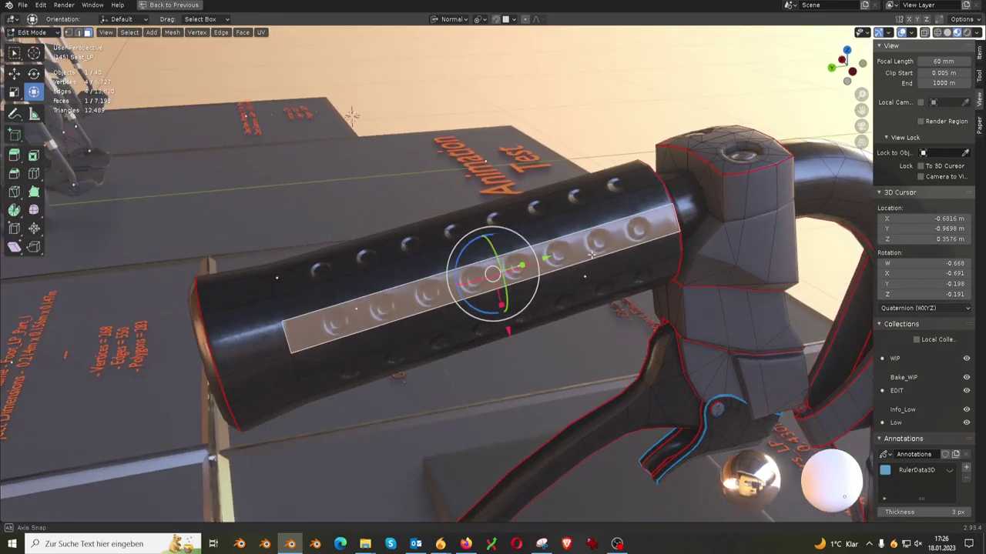
pyautogui.moveTo(620, 203)
pyautogui.mouseDown(button='middle')
pyautogui.moveTo(478, 242)
pyautogui.moveTo(574, 178)
pyautogui.moveTo(537, 189)
pyautogui.moveTo(520, 140)
pyautogui.moveTo(508, 228)
pyautogui.moveTo(437, 225)
pyautogui.moveTo(351, 298)
pyautogui.moveTo(452, 298)
pyautogui.moveTo(446, 159)
pyautogui.moveTo(596, 258)
pyautogui.moveTo(405, 247)
pyautogui.moveTo(501, 287)
pyautogui.mouseUp(button='middle')
pyautogui.press('Tab')
# Select the seat cushion and show its mesh in Edit Mode
pyautogui.scroll(-2, 438, 225)
pyautogui.scroll(-2, 438, 225)
pyautogui.click(406, 247)
pyautogui.press('Tab')
# Frame the red reflector, start the animation playback, and select the whole wheelchair object
pyautogui.moveTo(671, 289)
pyautogui.keyDown('shift'); pyautogui.mouseDown(button='middle')
pyautogui.moveTo(522, 312)
pyautogui.moveTo(560, 291)
pyautogui.moveTo(550, 264)
pyautogui.moveTo(648, 280)
pyautogui.moveTo(342, 286)
pyautogui.moveTo(638, 301)
pyautogui.moveTo(334, 127)
pyautogui.moveTo(409, 197)
pyautogui.moveTo(176, 226)
pyautogui.moveTo(497, 243)
pyautogui.moveTo(455, 246)
pyautogui.moveTo(502, 278)
pyautogui.mouseUp(button='middle'); pyautogui.keyUp('shift')
pyautogui.press('KP_Decimal')
pyautogui.press('KP_Decimal')
pyautogui.scroll(-5, 497, 243)
pyautogui.press('space')
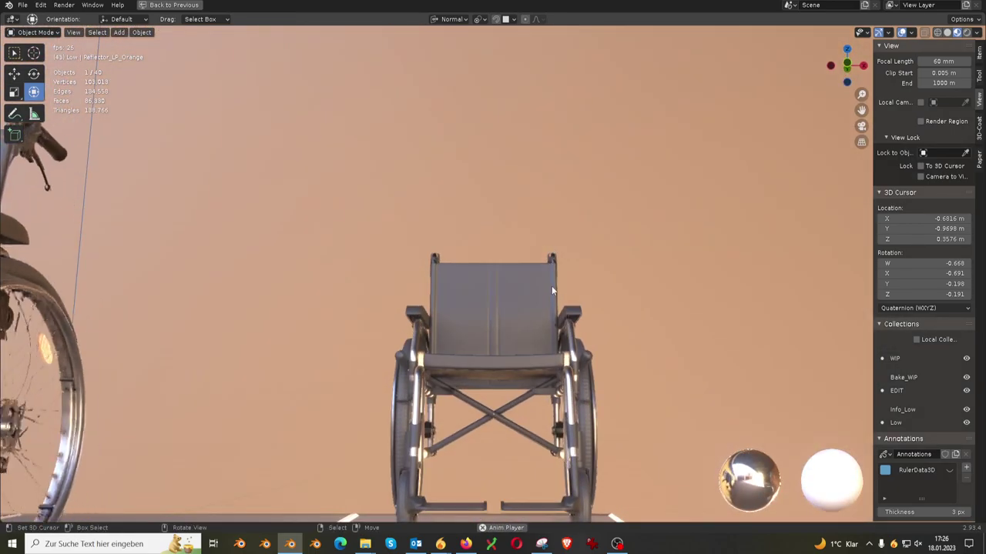
pyautogui.click(549, 333)
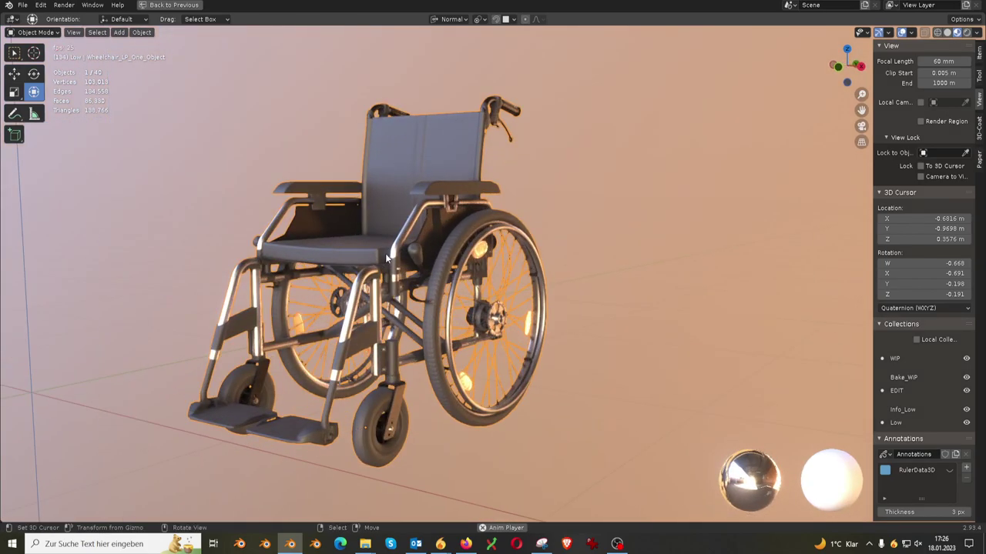
# Restore the Shading workspace and preview several texture node outputs directly on the wheelchair
pyautogui.hotkey('ctrl', 'space')
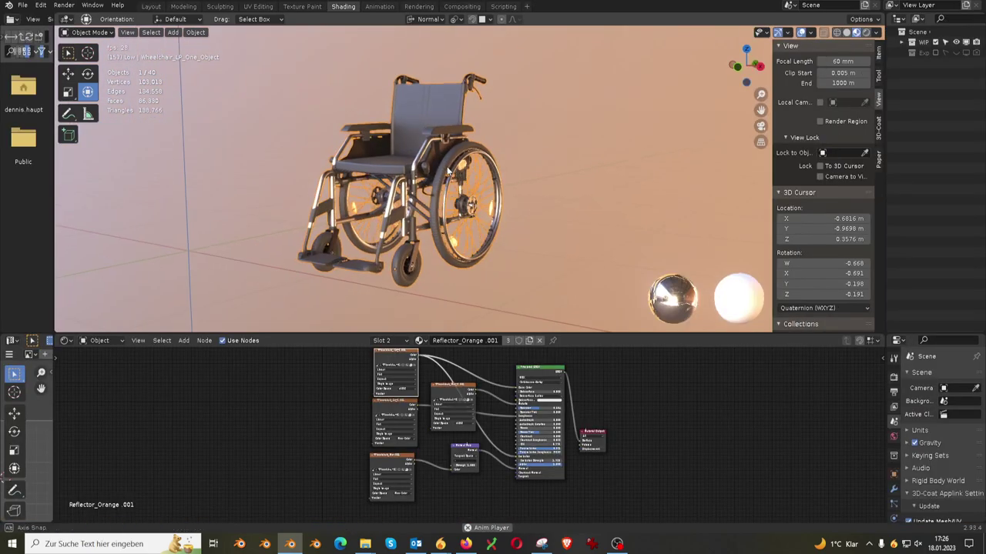
pyautogui.moveTo(444, 358); pyautogui.dragTo(455, 401, button='middle')
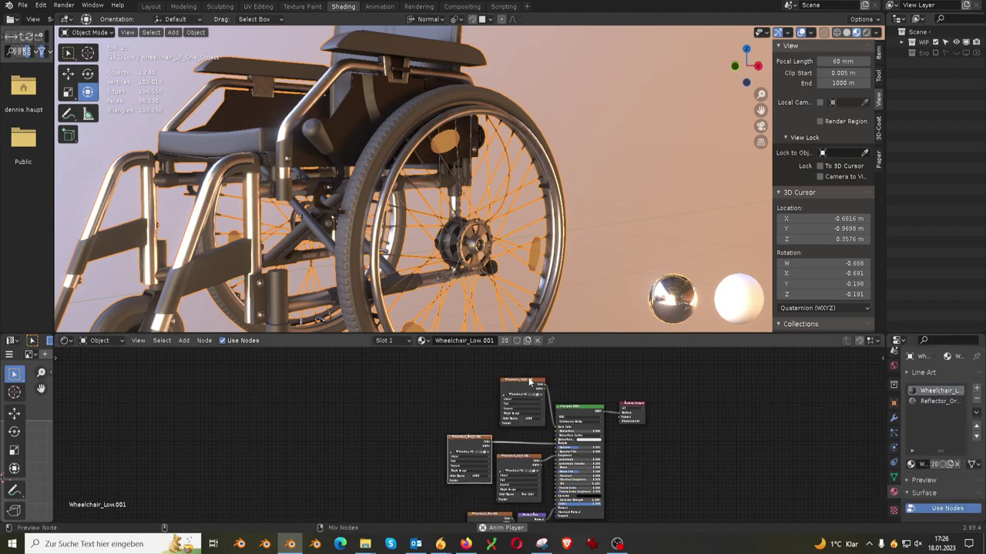
pyautogui.moveTo(543, 384); pyautogui.dragTo(622, 398)
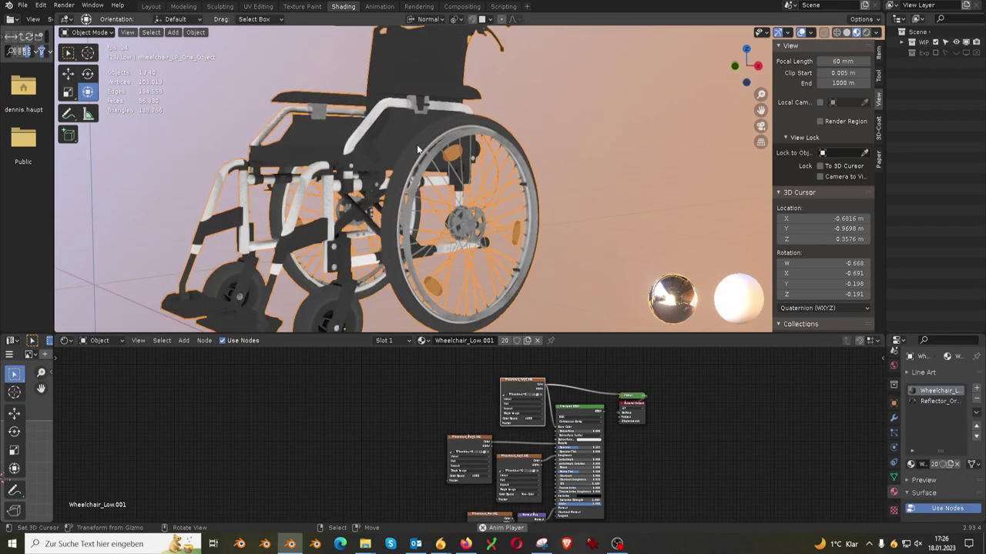
pyautogui.scroll(2, 449, 421)
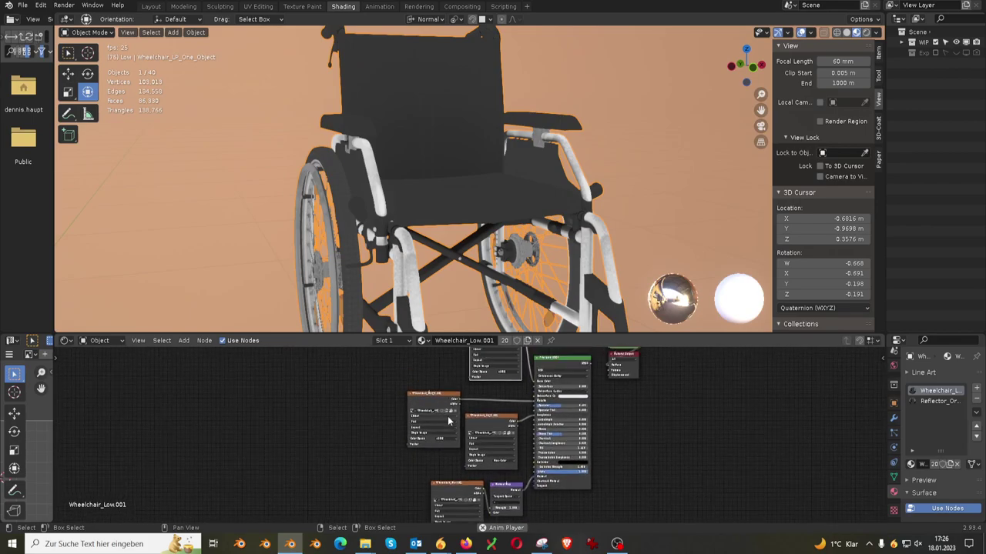
pyautogui.keyDown('ctrl'); pyautogui.keyDown('shift'); pyautogui.click(438, 395); pyautogui.keyUp('shift'); pyautogui.keyUp('ctrl')
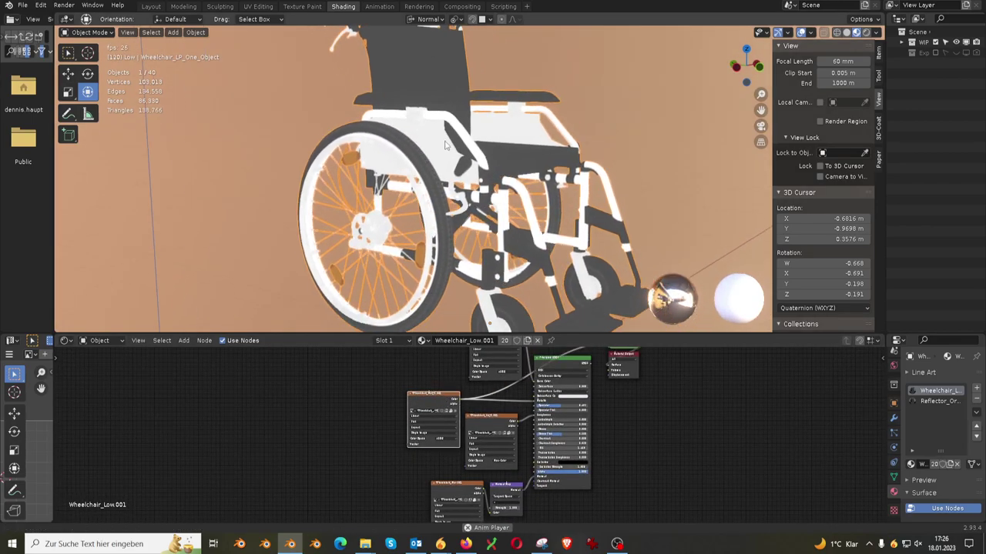
pyautogui.keyDown('ctrl'); pyautogui.keyDown('shift'); pyautogui.click(488, 420); pyautogui.keyUp('shift'); pyautogui.keyUp('ctrl')
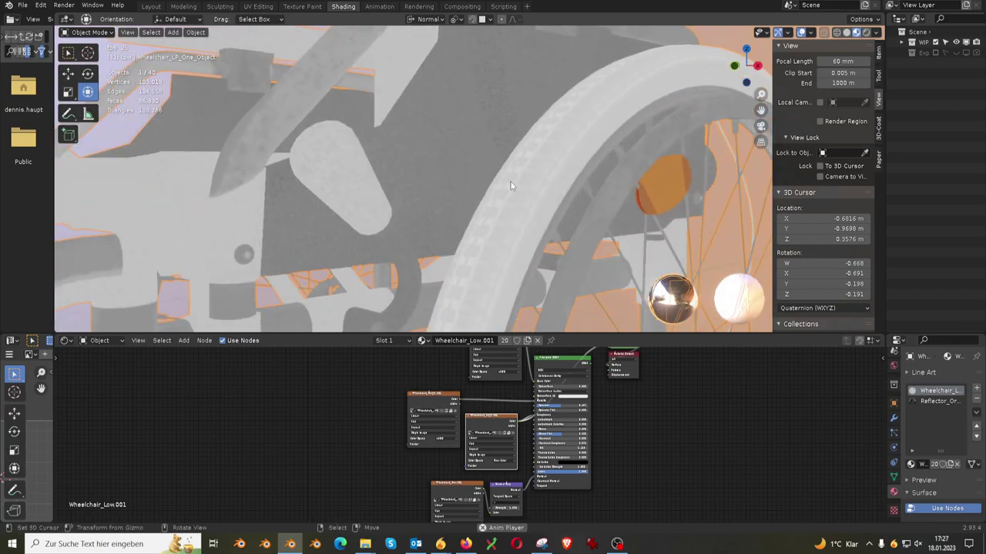
pyautogui.keyDown('ctrl'); pyautogui.keyDown('shift'); pyautogui.click(475, 487); pyautogui.keyUp('shift'); pyautogui.keyUp('ctrl')
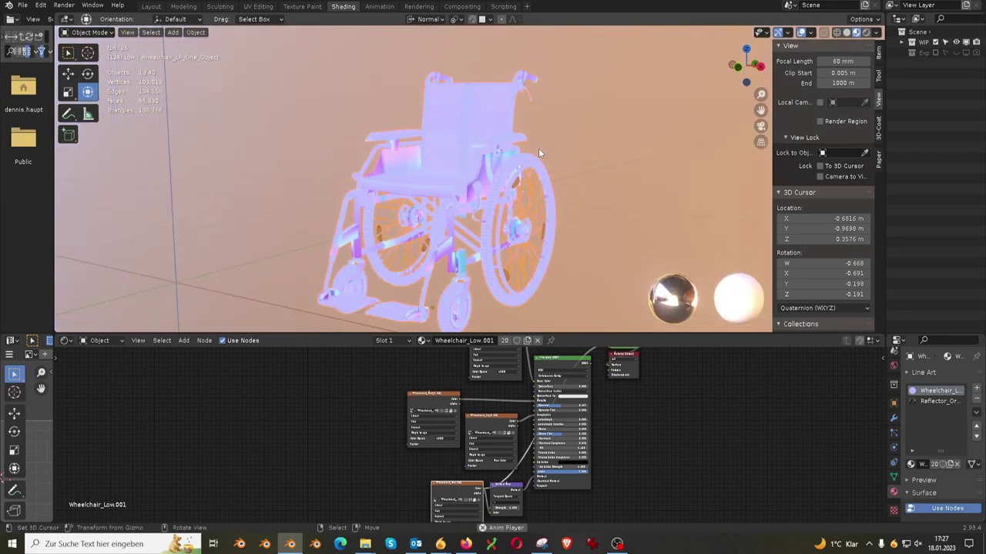
# Switch the viewport to Solid shading and open the viewport shading options
pyautogui.keyDown('ctrl'); pyautogui.keyDown('shift'); pyautogui.scroll(1, 505, 370); pyautogui.keyUp('shift'); pyautogui.keyUp('ctrl')
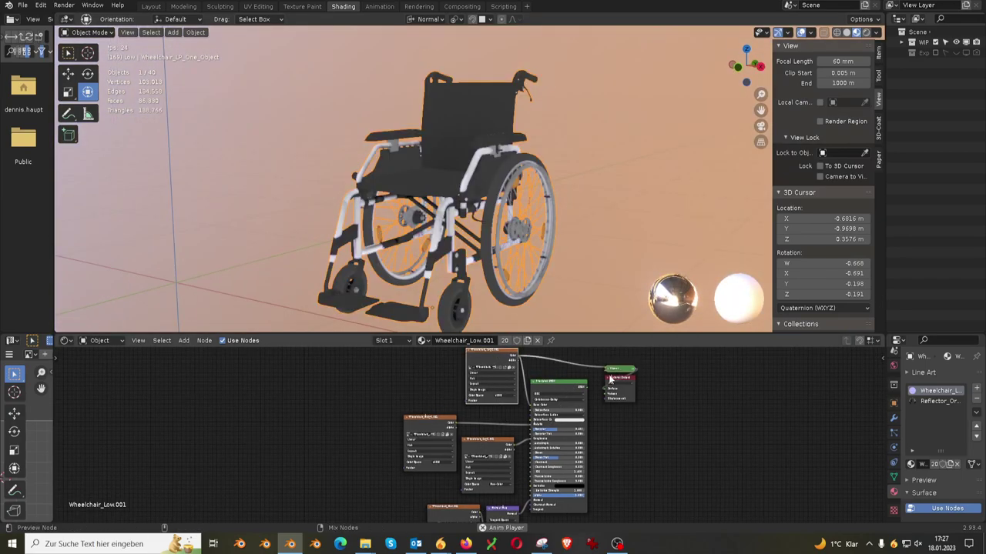
pyautogui.click(846, 33)
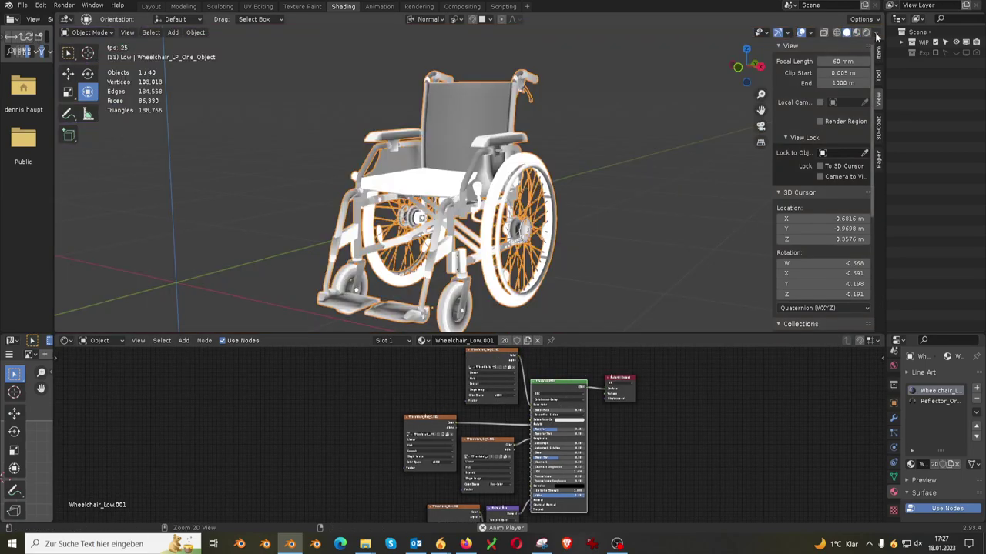
pyautogui.click(875, 33)
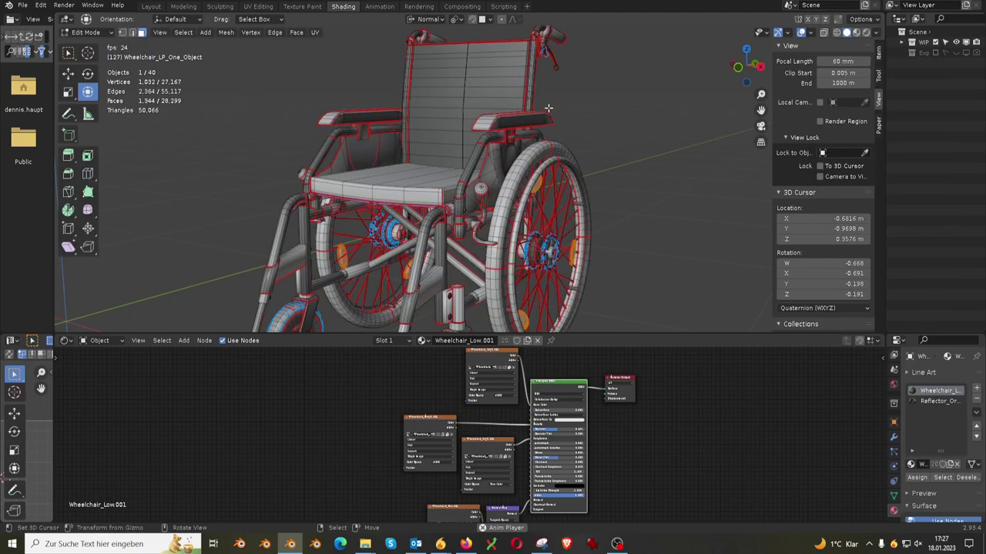
# Maximize the 3D viewport and orbit from above around to the rear of the wheelchair
pyautogui.hotkey('ctrl', 'space')
pyautogui.moveTo(599, 108); pyautogui.dragTo(651, 119, button='middle')
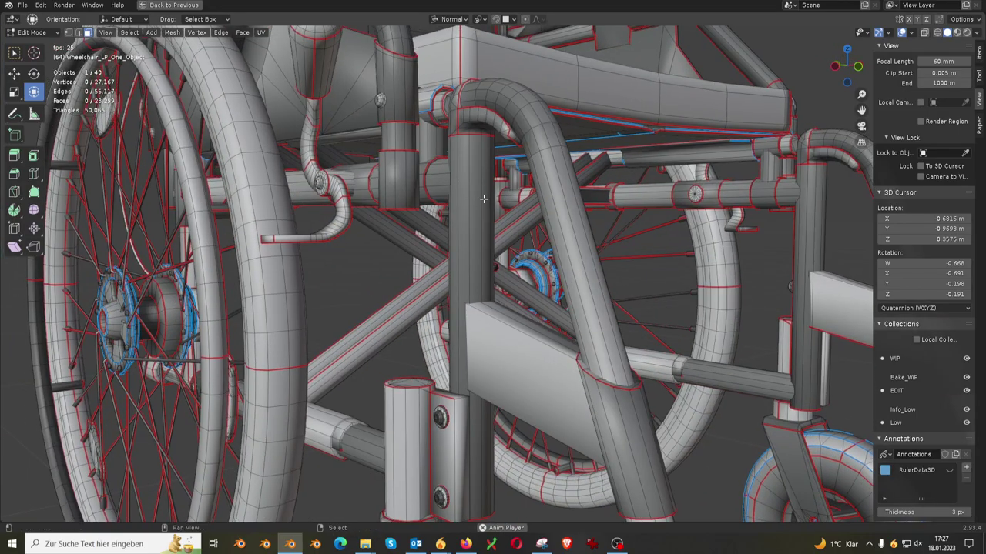
pyautogui.moveTo(472, 184)
pyautogui.mouseDown(button='middle')
pyautogui.moveTo(636, 324)
pyautogui.moveTo(633, 279)
pyautogui.mouseUp(button='middle')
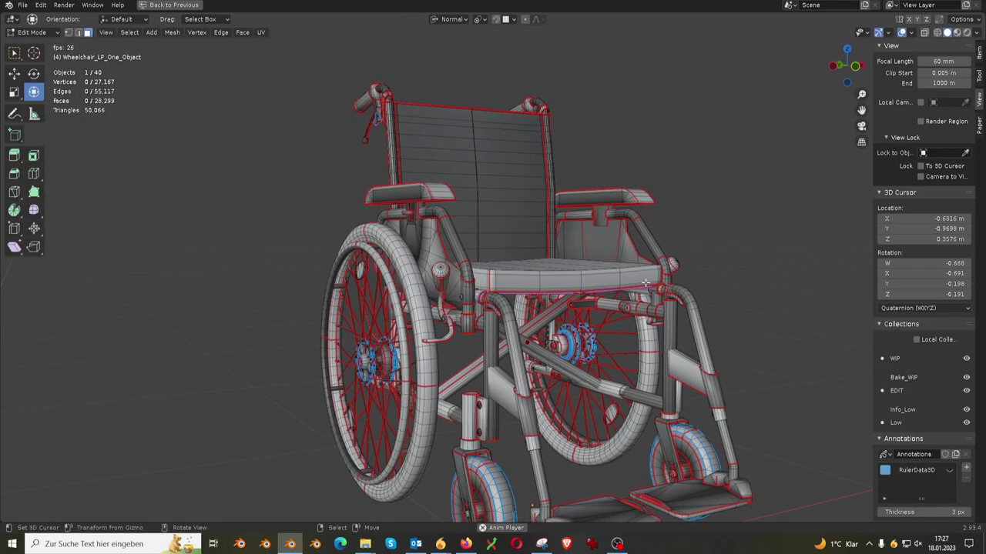
# Restore the shading layout, switch to Material Preview, and return to Object Mode
pyautogui.hotkey('ctrl', 'space')
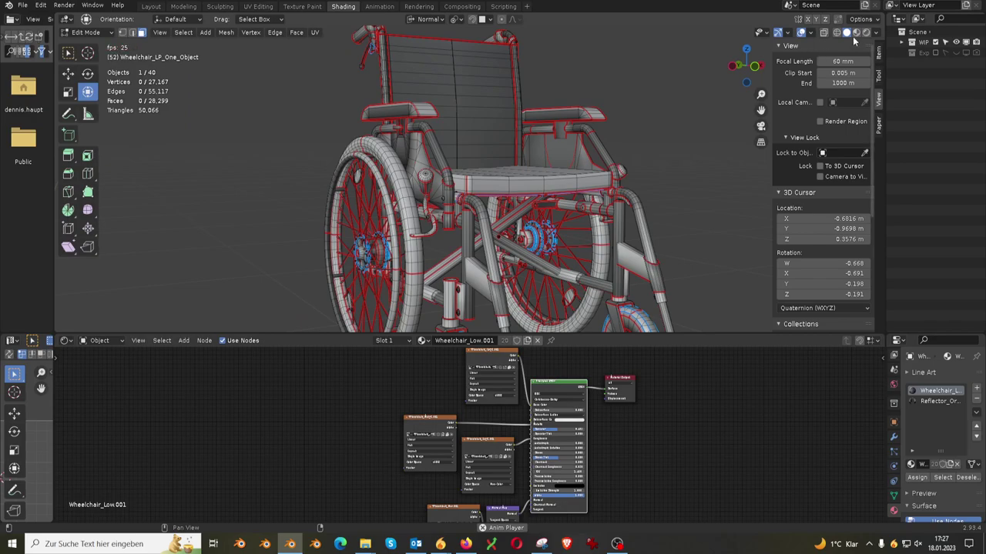
pyautogui.click(855, 32)
pyautogui.press('Tab')
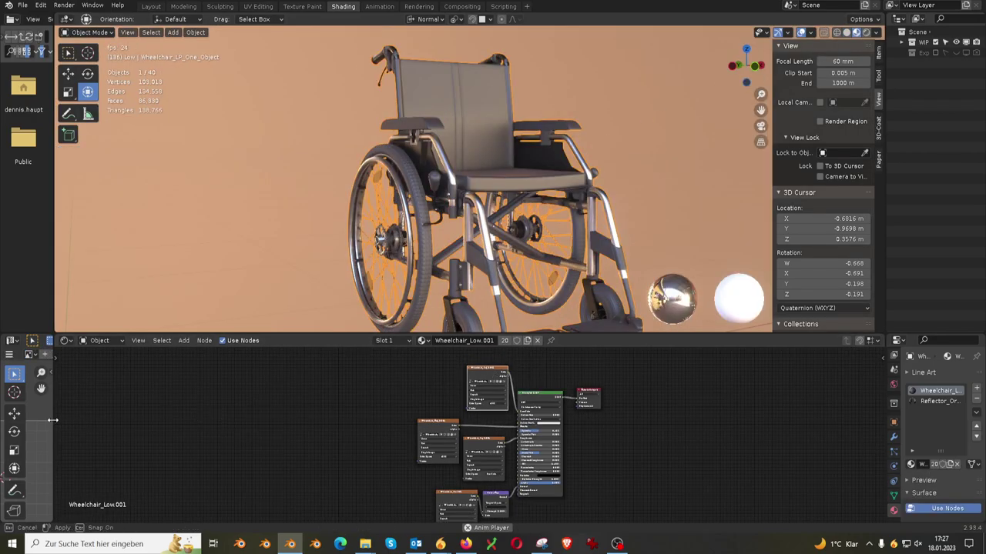
# Widen the left area and open Wheelchair_Col_4K.jpg maximized in the Image Editor
pyautogui.moveTo(53, 420); pyautogui.dragTo(465, 407)
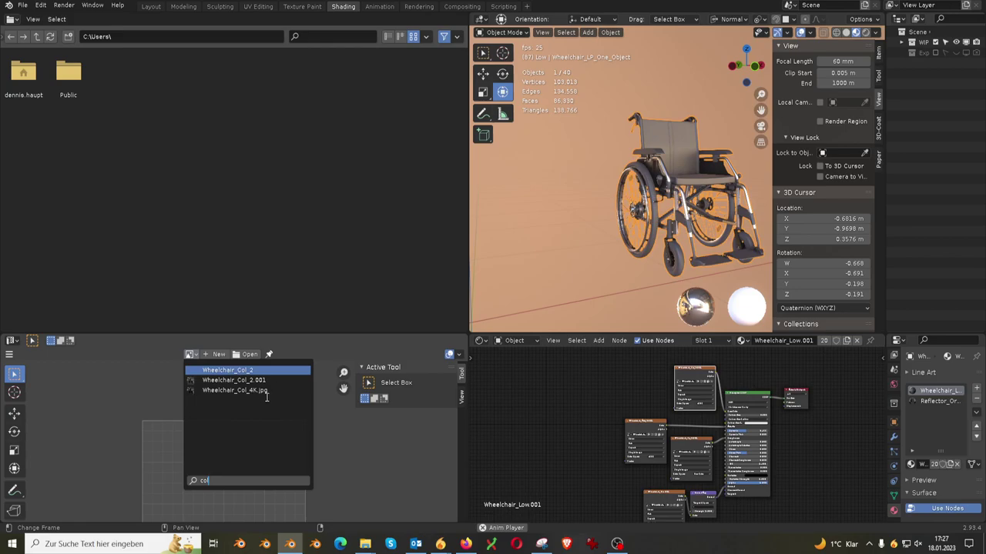
pyautogui.click(227, 391)
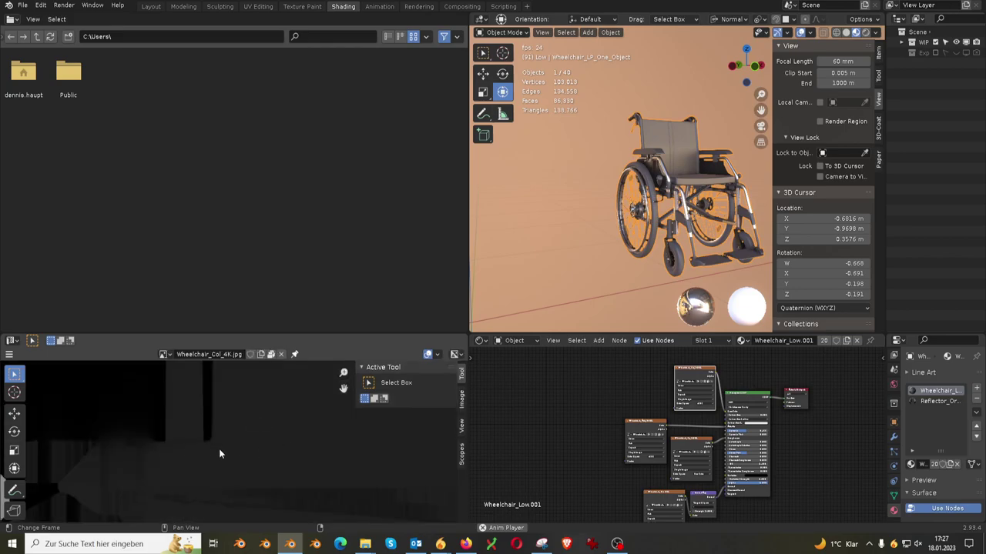
pyautogui.hotkey('ctrl', 'space')
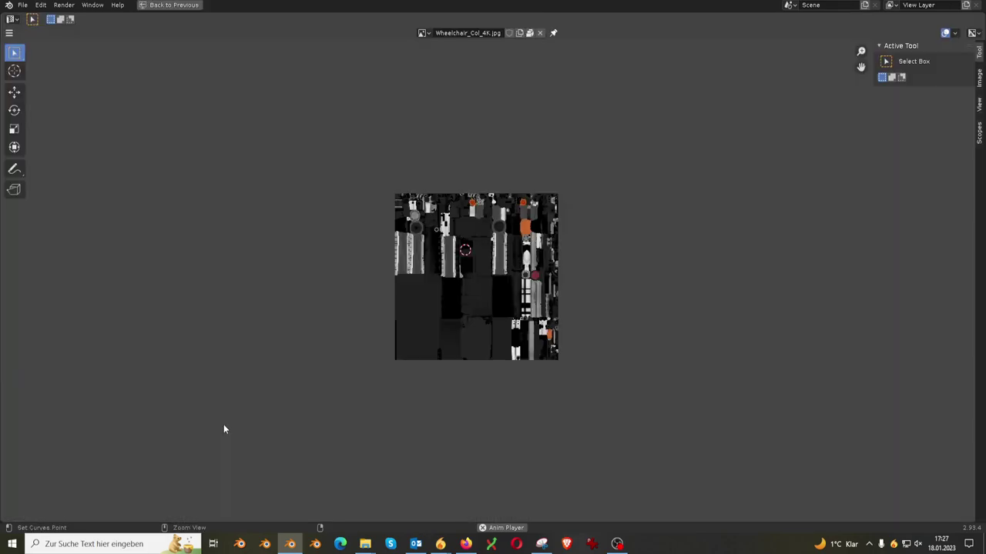
pyautogui.scroll(7, 570, 147)
pyautogui.scroll(1, 570, 147)
# Pan and zoom across the colour map, then bring up the wheelchair scene in Sketchfab
pyautogui.moveTo(571, 147)
pyautogui.mouseDown(button='middle')
pyautogui.moveTo(481, 269)
pyautogui.moveTo(476, 255)
pyautogui.mouseUp(button='middle')
pyautogui.scroll(3, 481, 270)
pyautogui.scroll(-1, 481, 265)
pyautogui.hscroll(5, 481, 238)
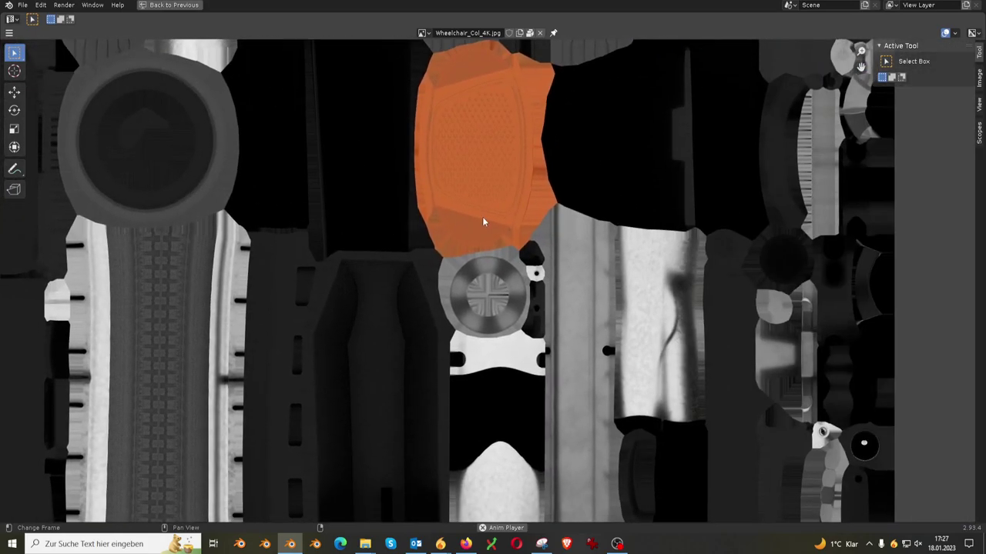
pyautogui.scroll(-5, 537, 230)
pyautogui.scroll(-2, 573, 205)
pyautogui.scroll(7, 576, 207)
pyautogui.scroll(-2, 576, 206)
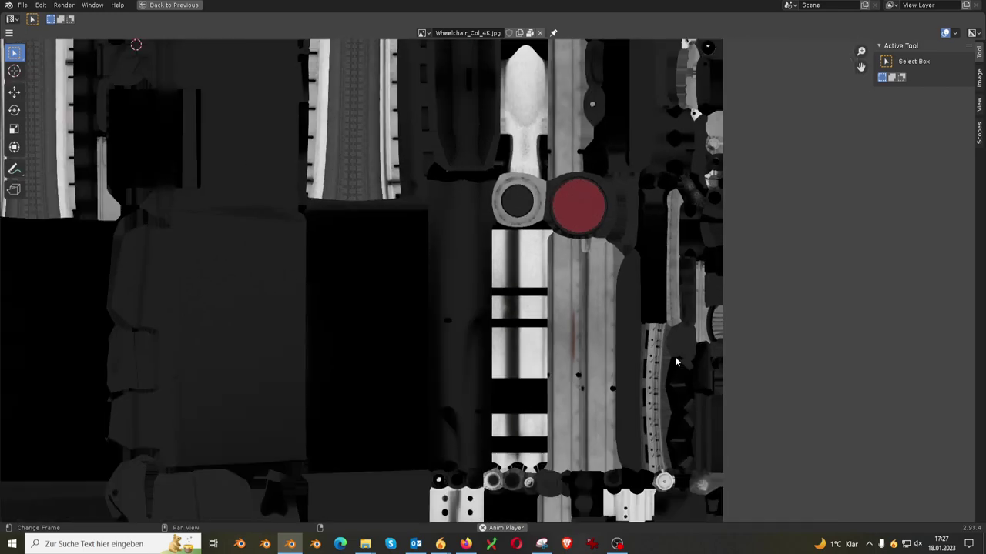
pyautogui.scroll(-3, 517, 300)
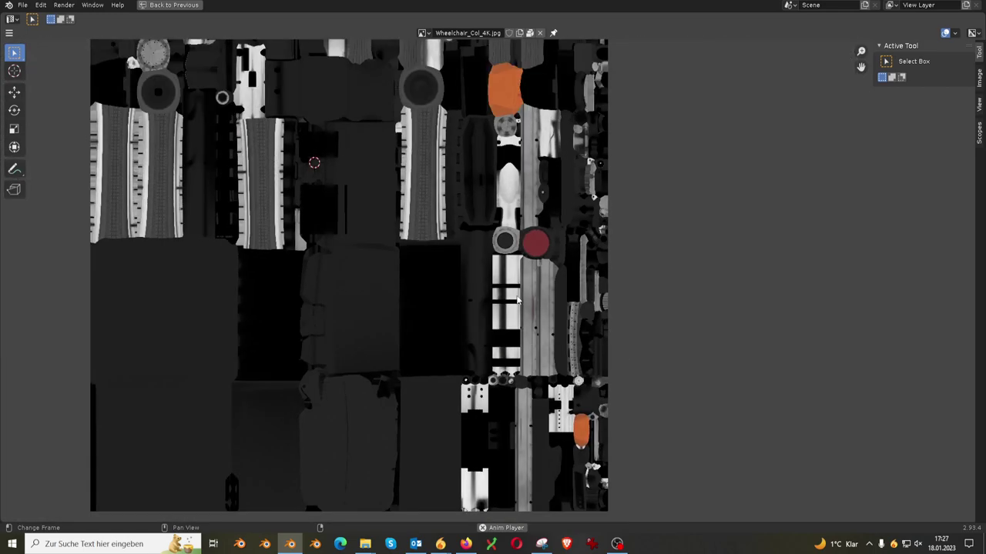
pyautogui.click(466, 544)
pyautogui.moveTo(451, 261); pyautogui.dragTo(519, 300)
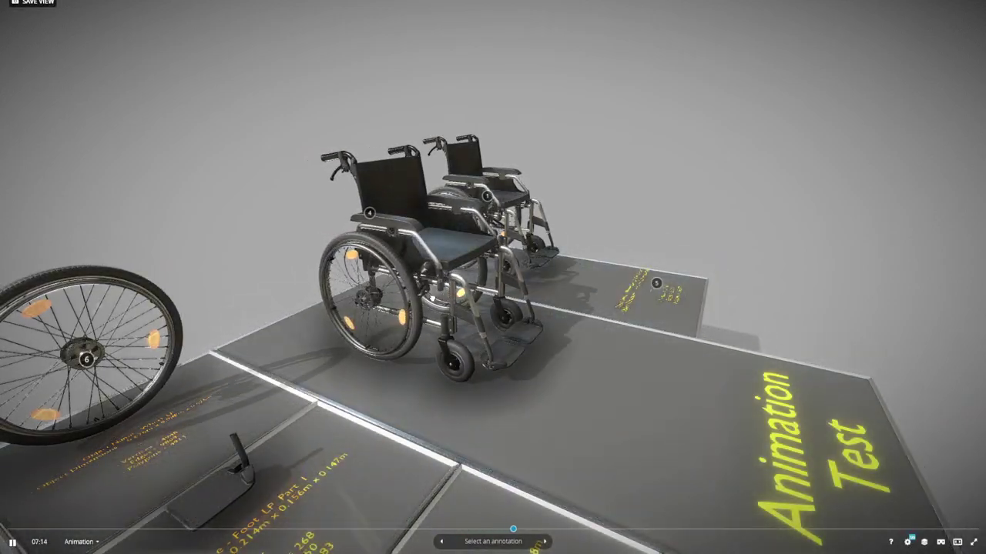
# Fly to an annotation's wheel close-up, then open the Model Inspector
pyautogui.click(545, 543)
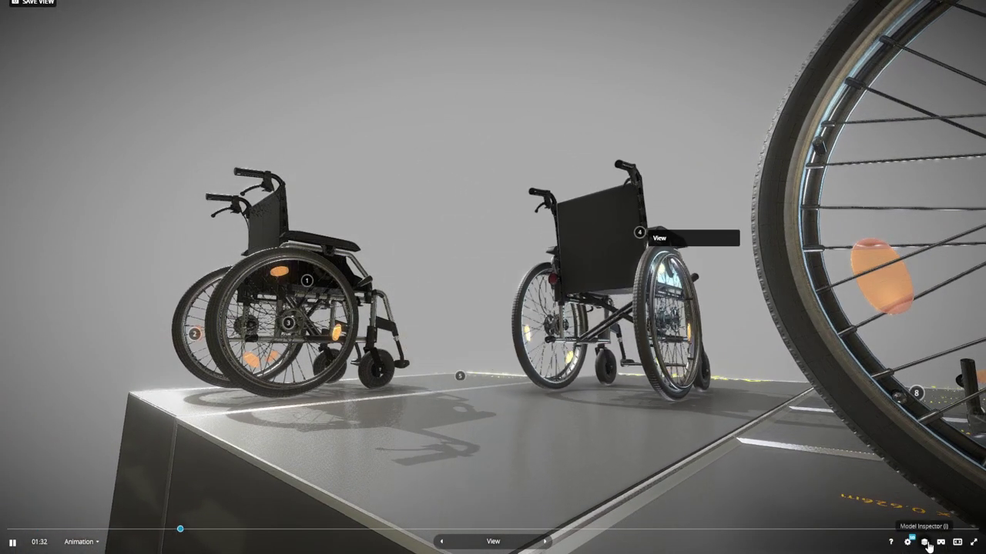
pyautogui.click(927, 542)
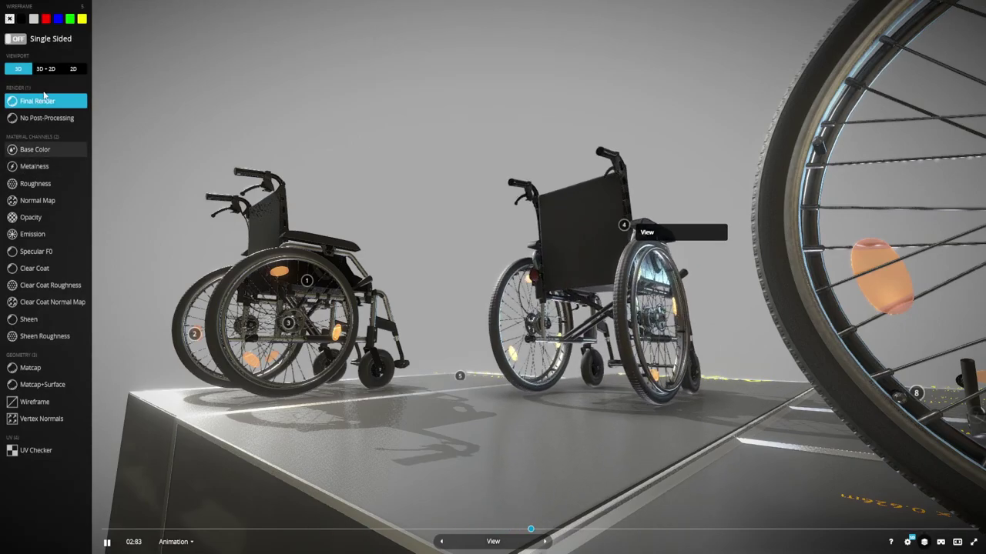
# View the Base Color channel in 3D+2D, then step through Metalness and Roughness
pyautogui.click(35, 150)
pyautogui.click(45, 69)
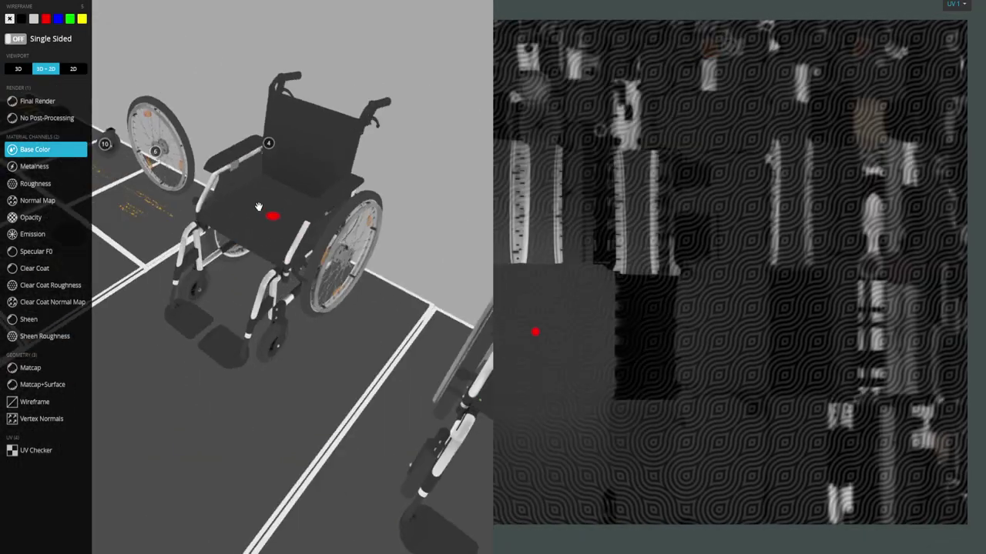
pyautogui.moveTo(259, 207); pyautogui.dragTo(47, 106)
pyautogui.press('Down')
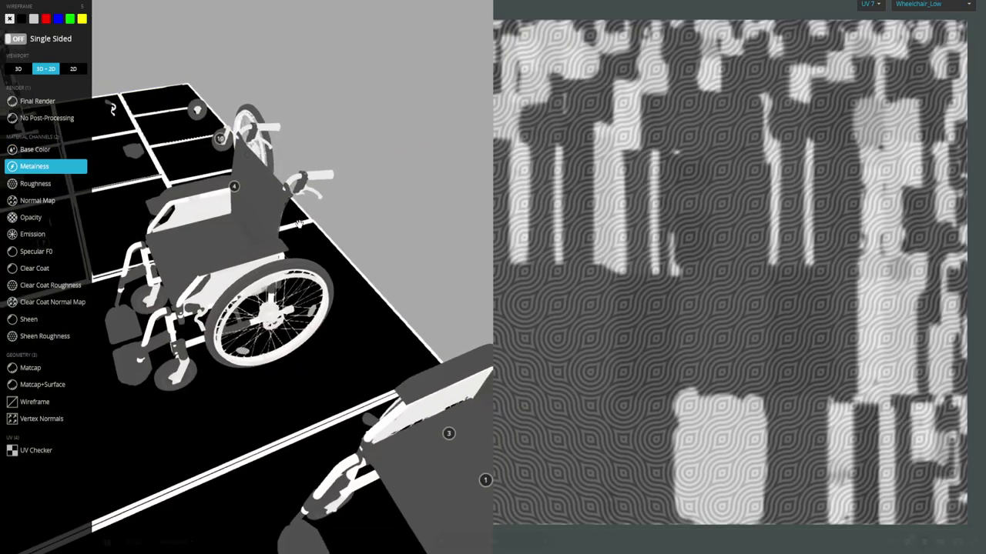
pyautogui.moveTo(299, 224); pyautogui.dragTo(257, 332)
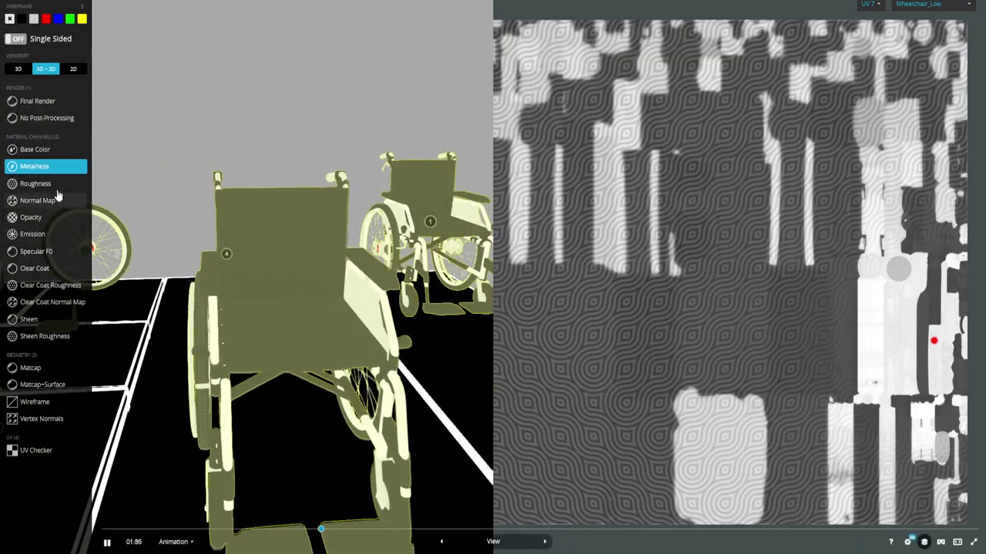
pyautogui.press('Down')
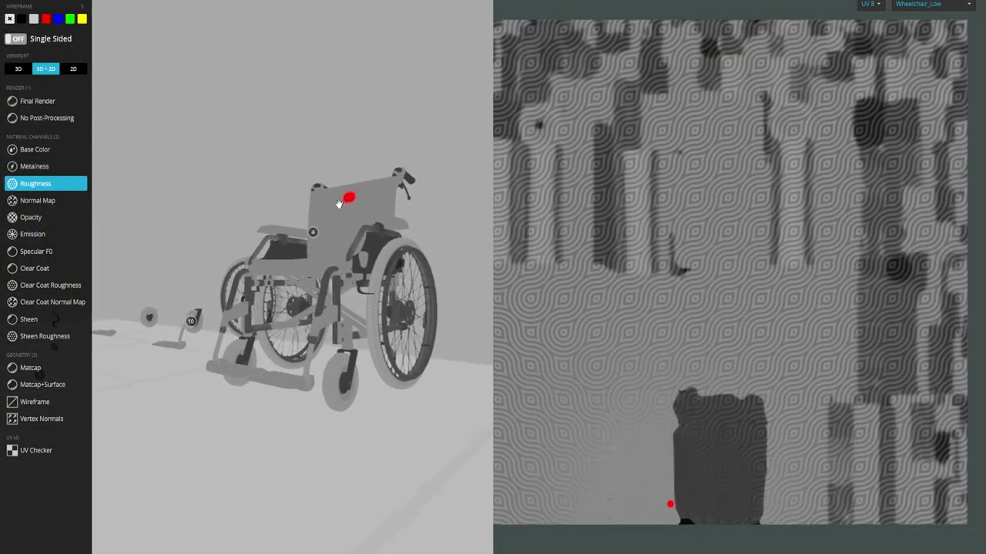
# Show the Normal Map channel in a full-width 3D view, then switch to Matcap geometry shading
pyautogui.click(39, 207)
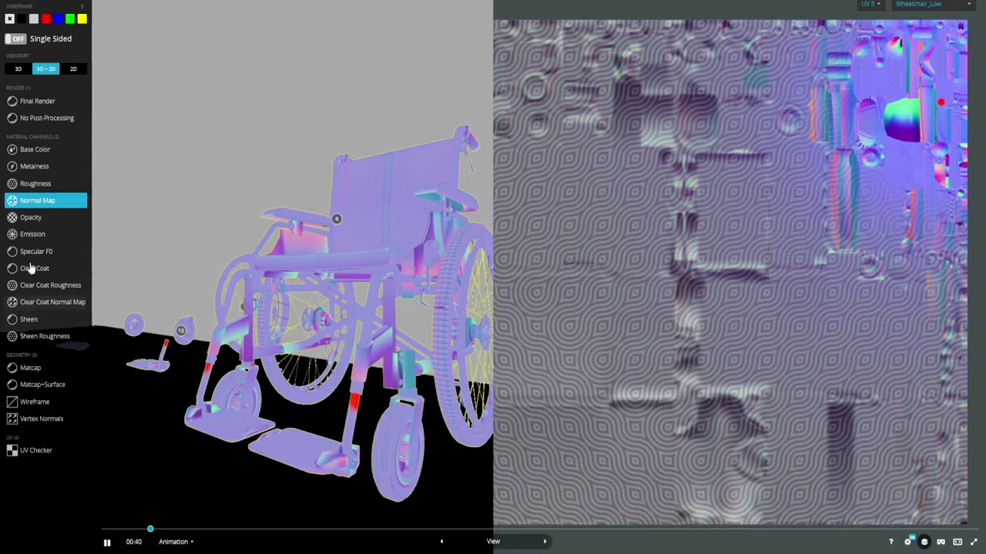
pyautogui.click(21, 70)
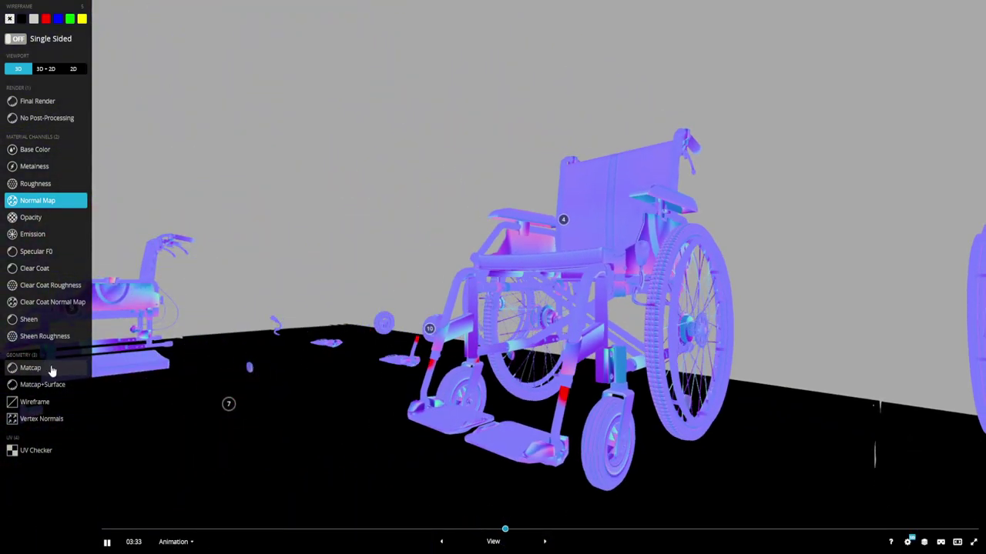
pyautogui.click(51, 371)
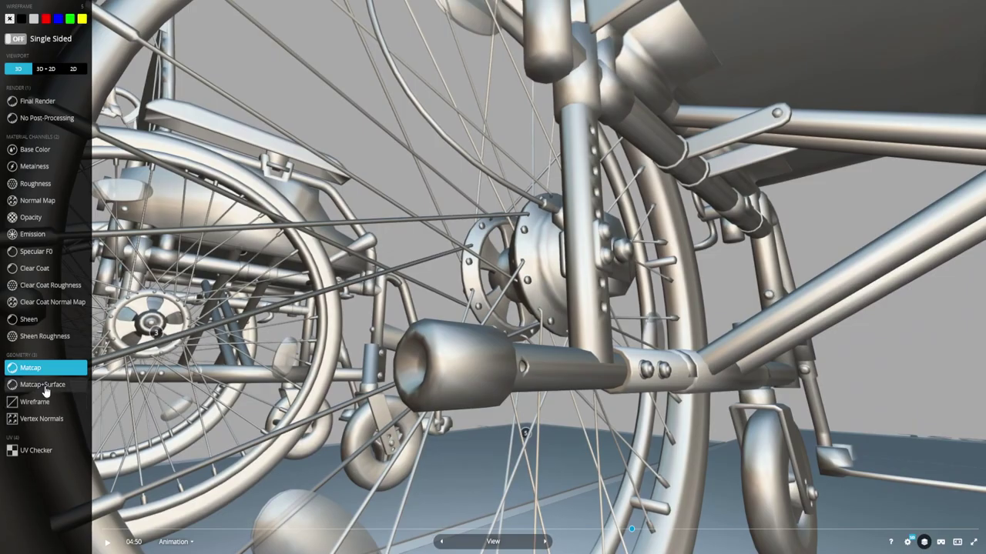
# Compare Matcap+Surface against plain Matcap, finishing on Matcap+Surface to show surface detail
pyautogui.click(45, 389)
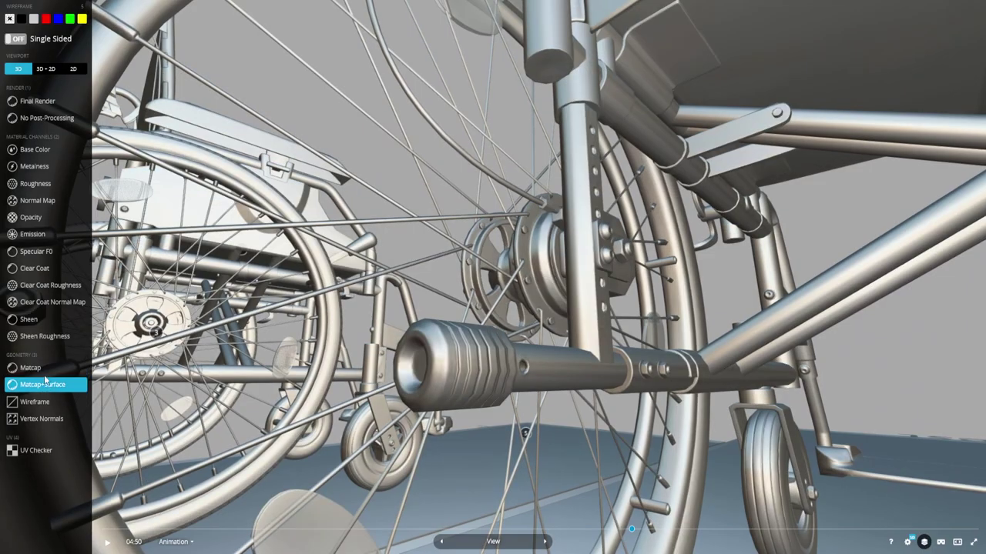
pyautogui.click(44, 375)
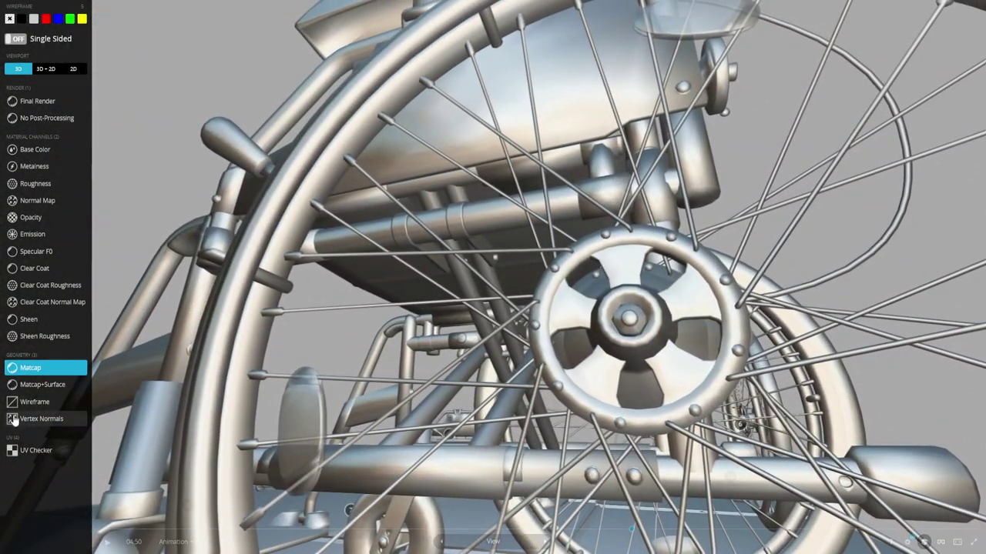
pyautogui.click(33, 387)
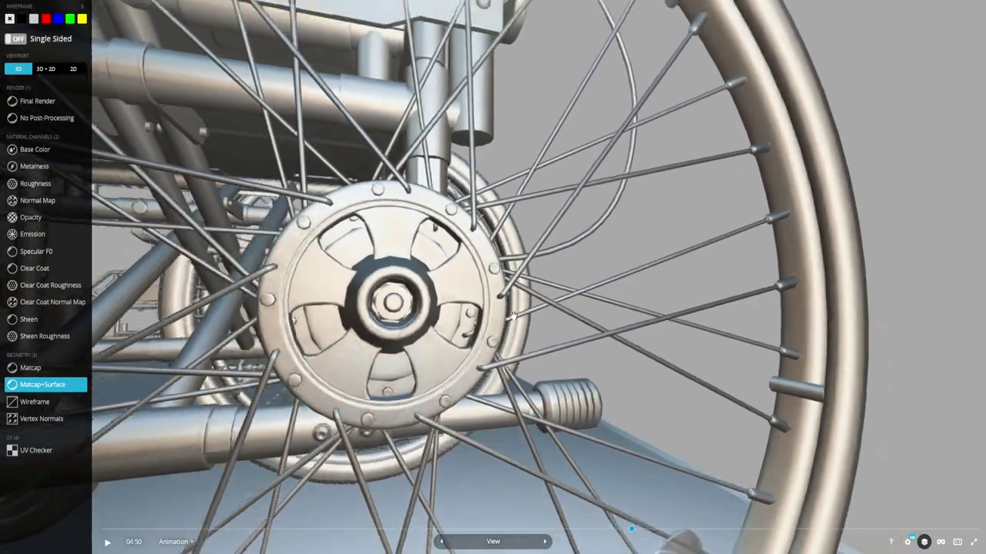